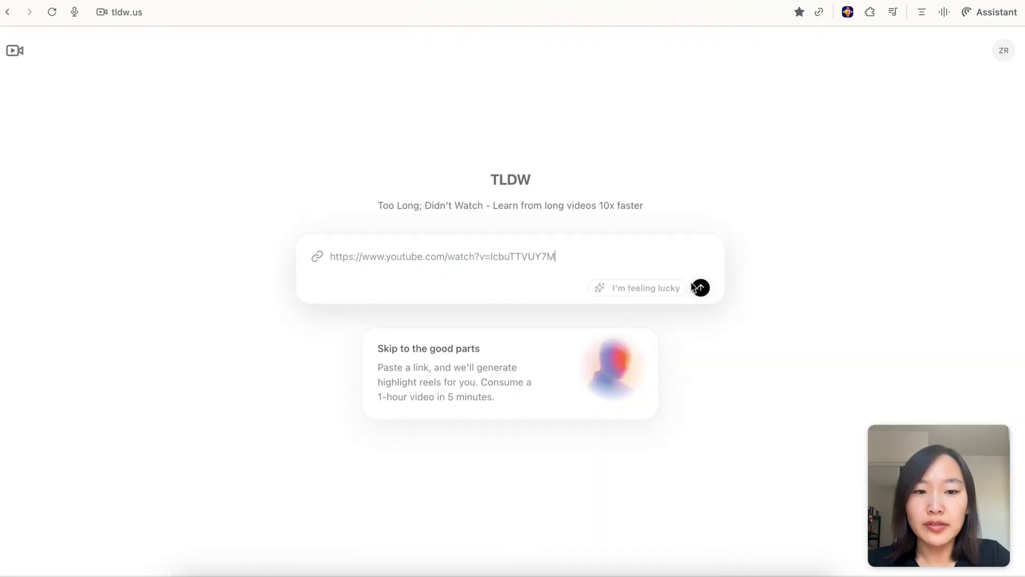
# - Submit the pasted Granola CEO podcast YouTube link for analysis
pyautogui.click(700, 288)
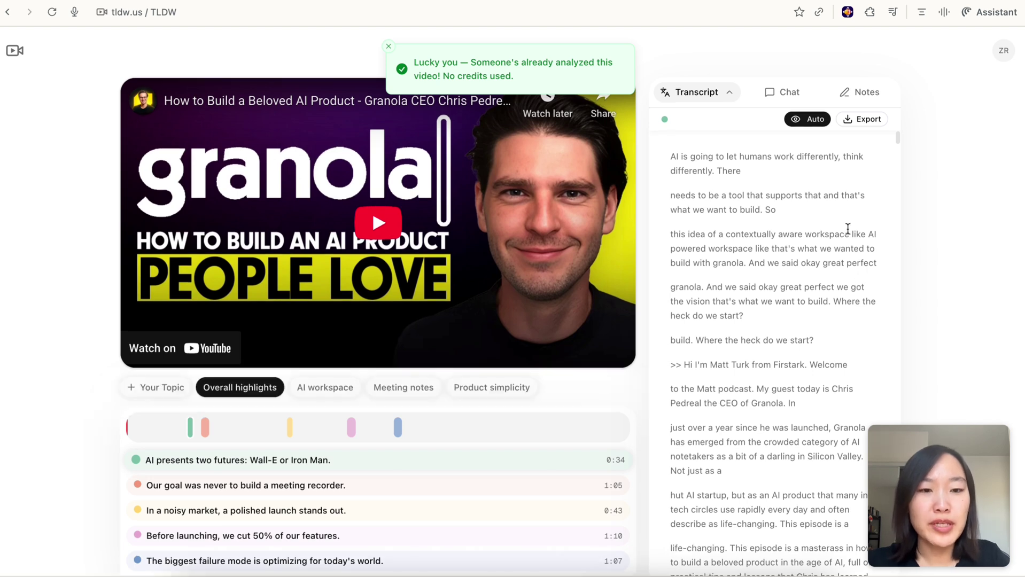
# - Play the podcast briefly, pause it, and browse the transcript
pyautogui.click(367, 220)
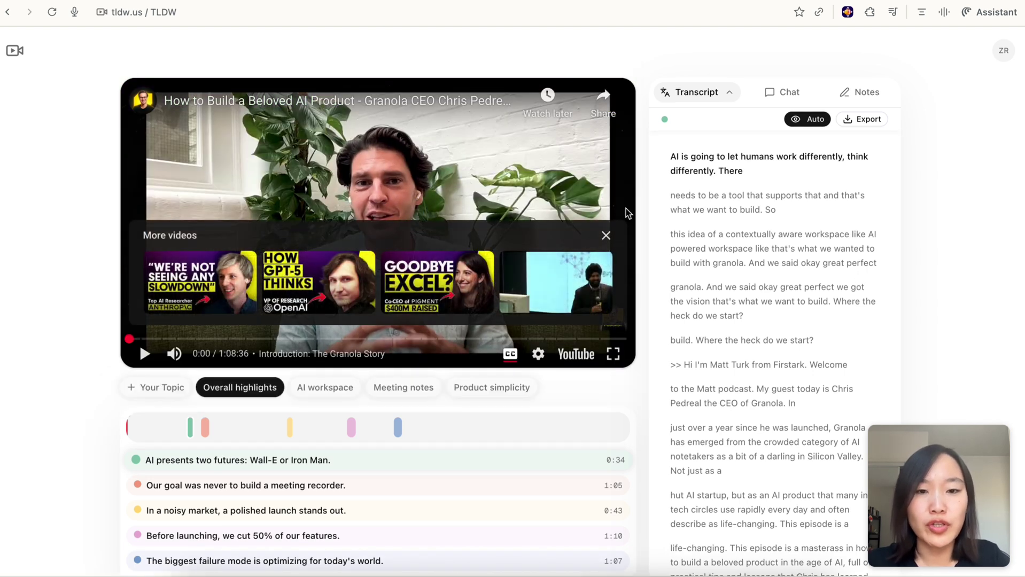
pyautogui.click(608, 234)
pyautogui.scroll(-15, 778, 316)
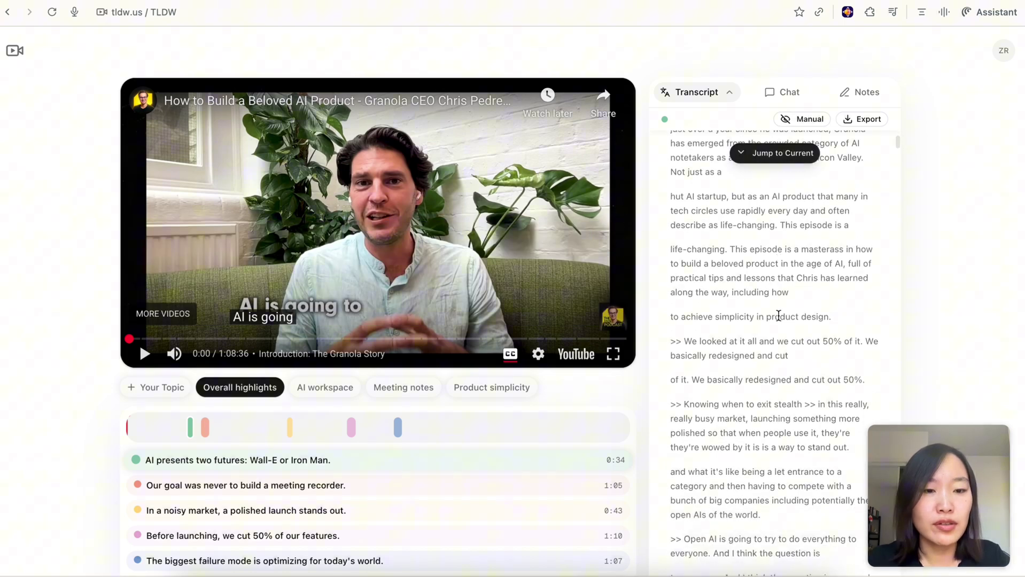
pyautogui.scroll(15, 779, 316)
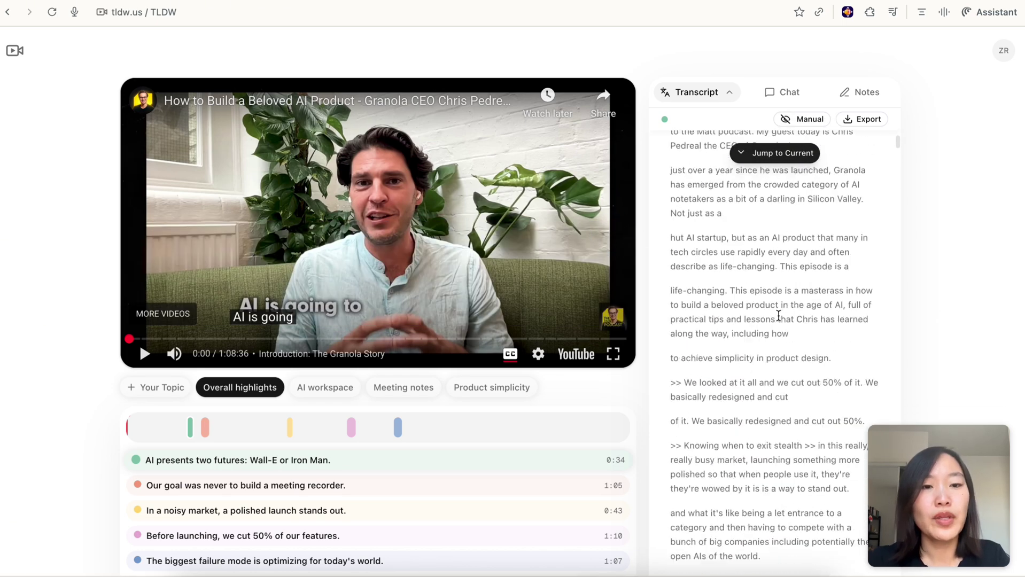
pyautogui.scroll(-1, 281, 499)
pyautogui.scroll(1, 295, 432)
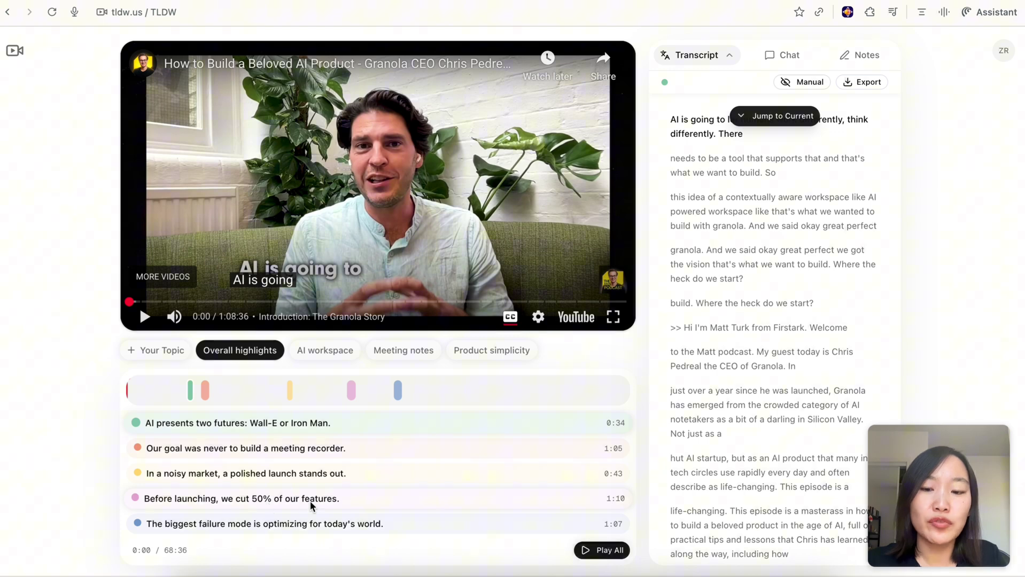
# - Play the 'Before launching, we cut 50%' highlight, pause at 30:05, and sync the transcript
pyautogui.click(337, 500)
pyautogui.click(501, 201)
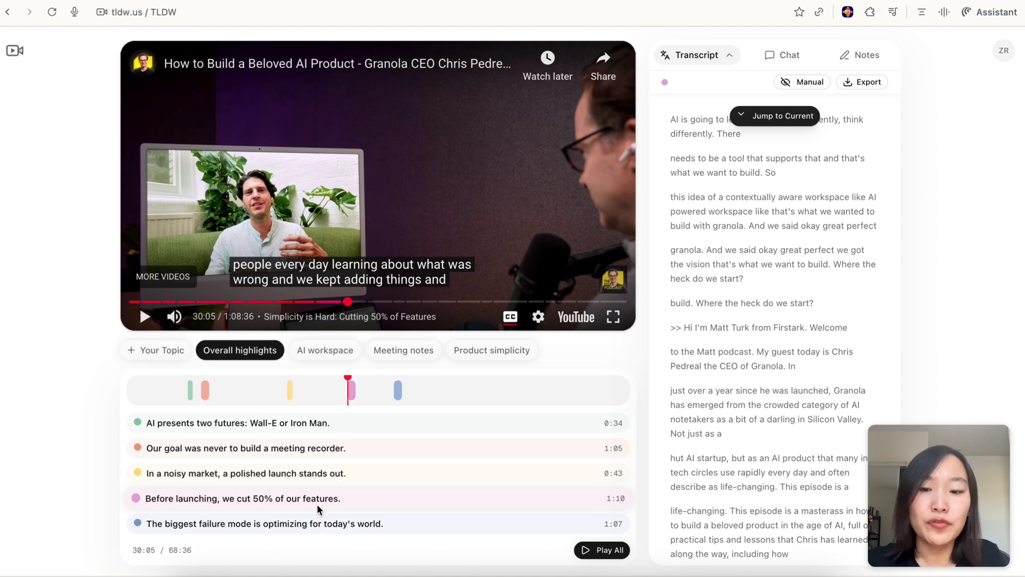
pyautogui.click(349, 498)
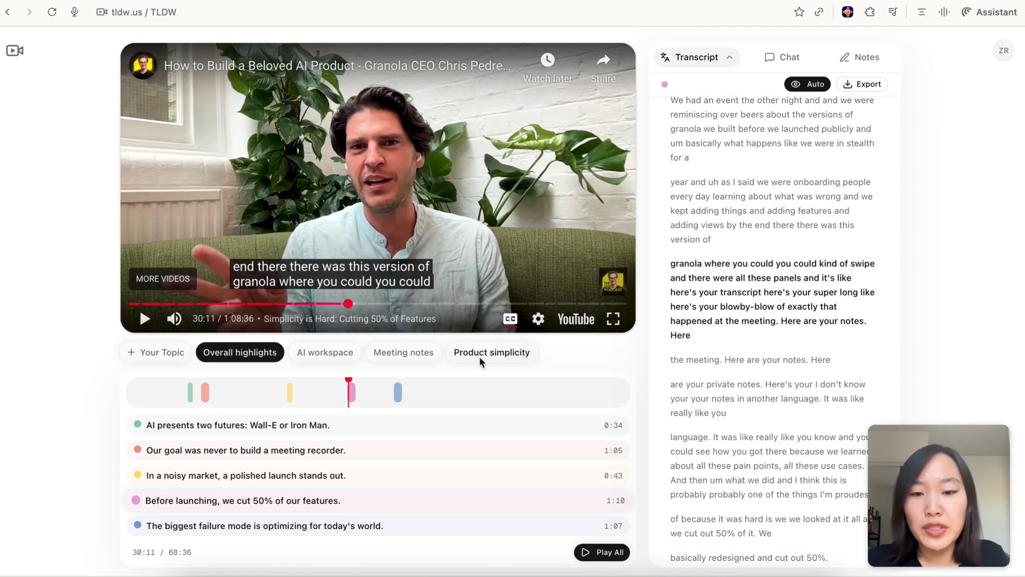
# - Show Product simplicity reels, add a 'product design' topic, and play the Hidden Design Wins Reliability reel
pyautogui.click(491, 354)
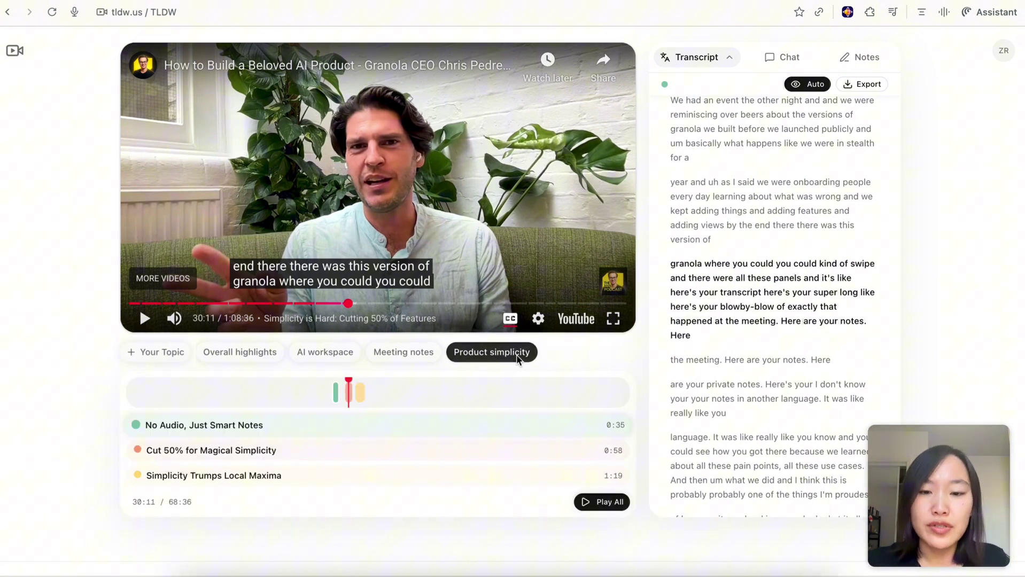
pyautogui.click(143, 353)
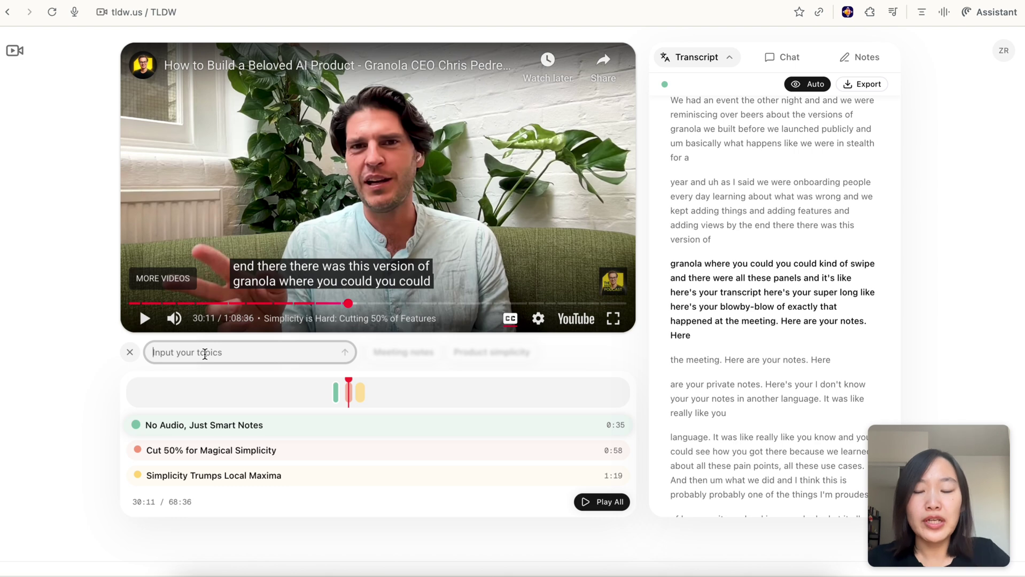
pyautogui.write('product design')
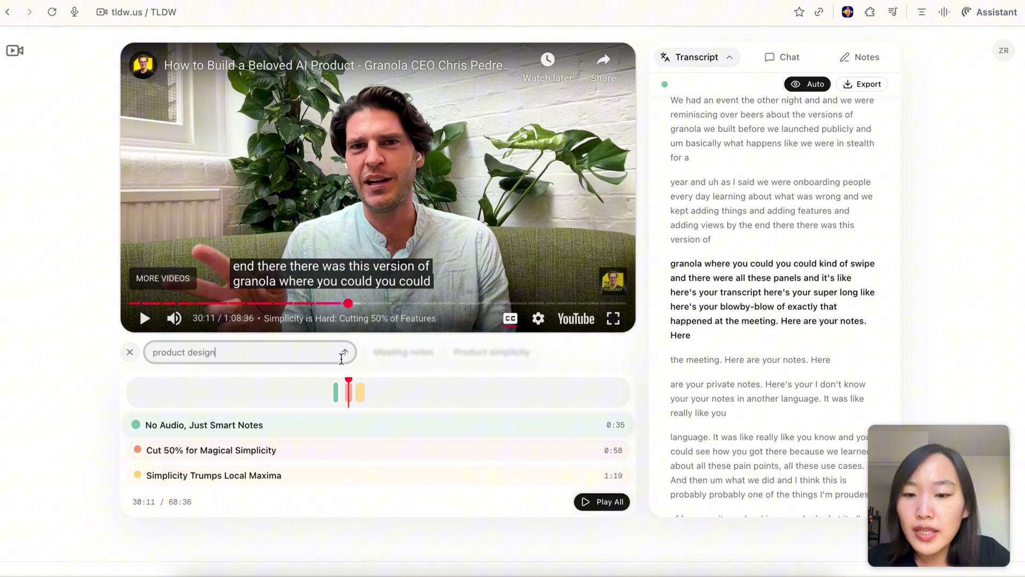
pyautogui.click(344, 353)
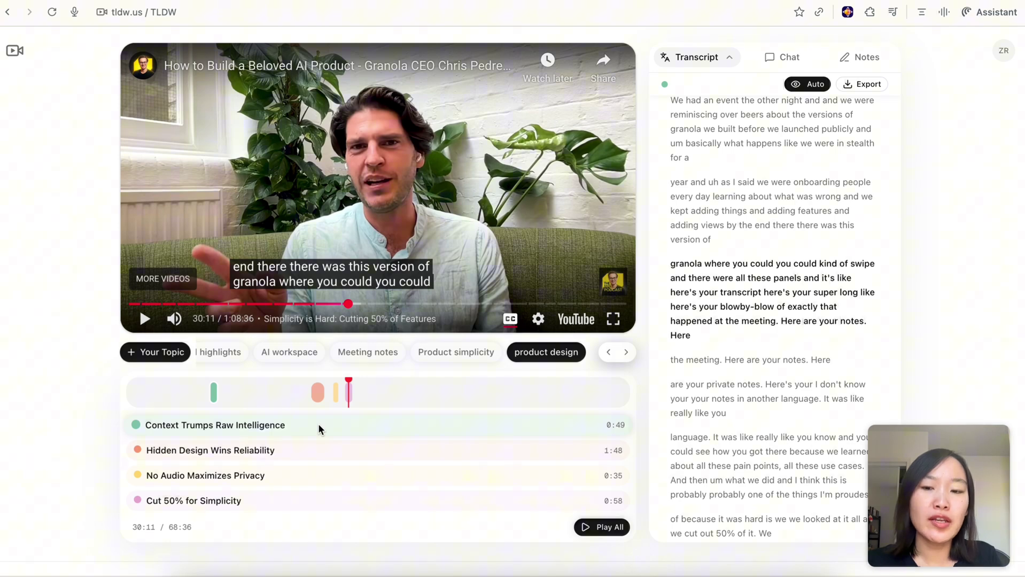
pyautogui.click(286, 455)
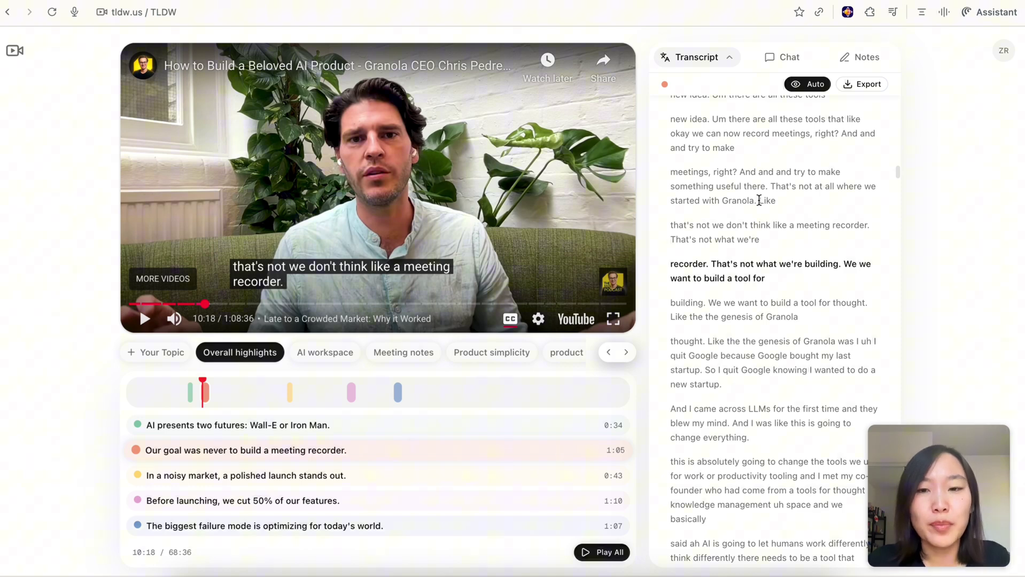
# - Save the 'tool for thought' passage as an AI-cleaned note with takeaway 'really cool', then view the Transcript
pyautogui.moveTo(759, 200); pyautogui.dragTo(874, 306)
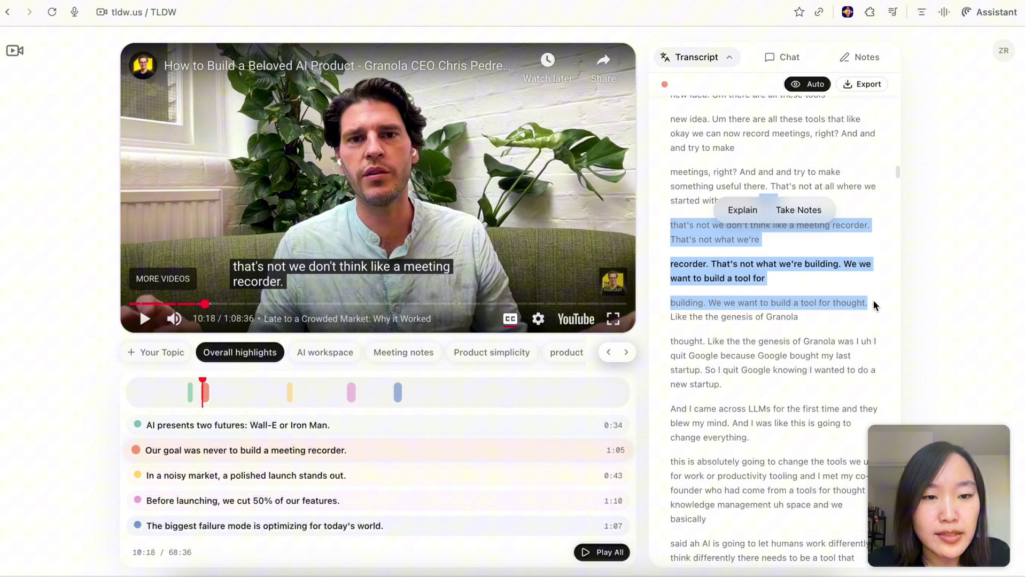
pyautogui.click(795, 213)
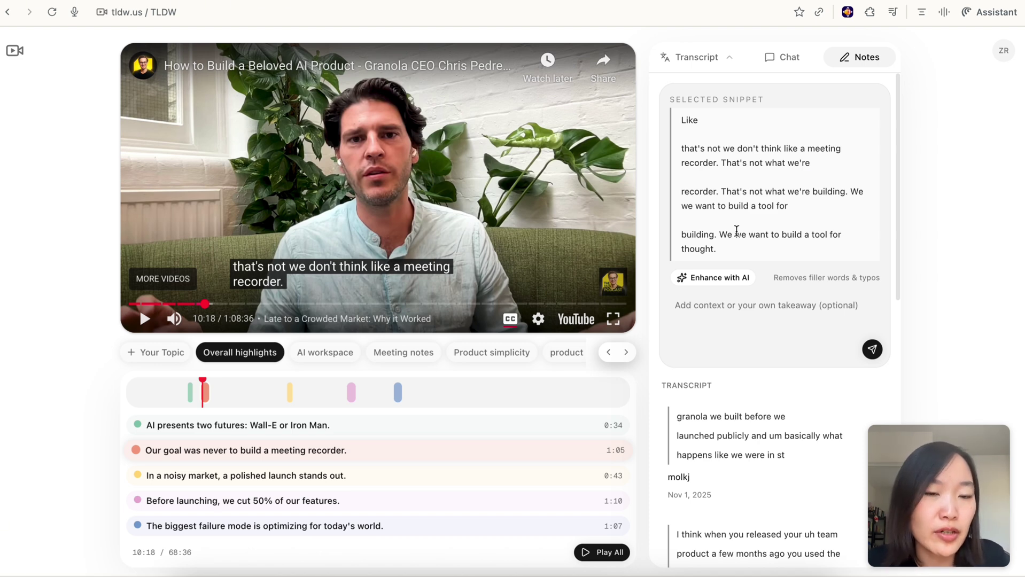
pyautogui.click(717, 278)
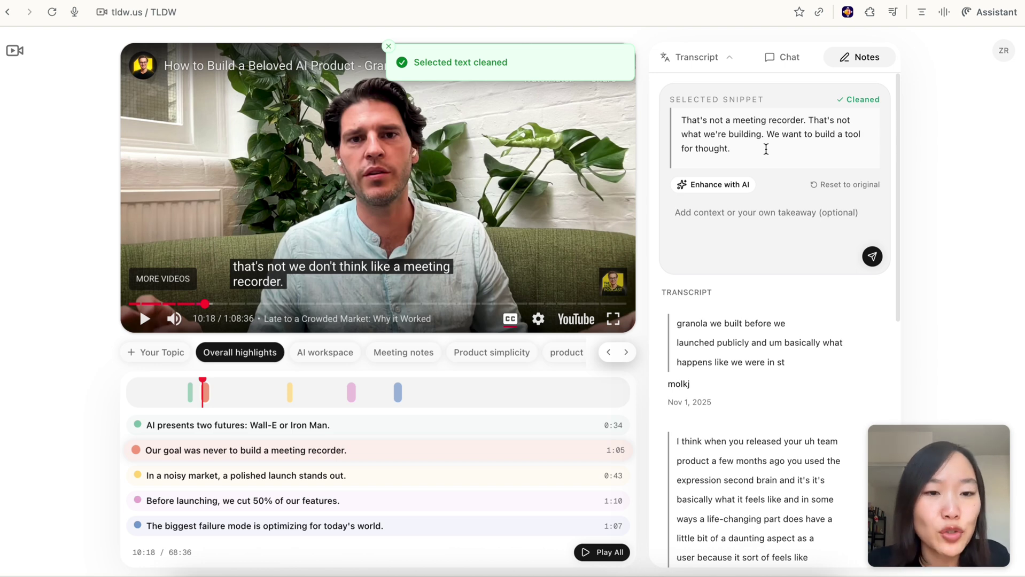
pyautogui.click(760, 217)
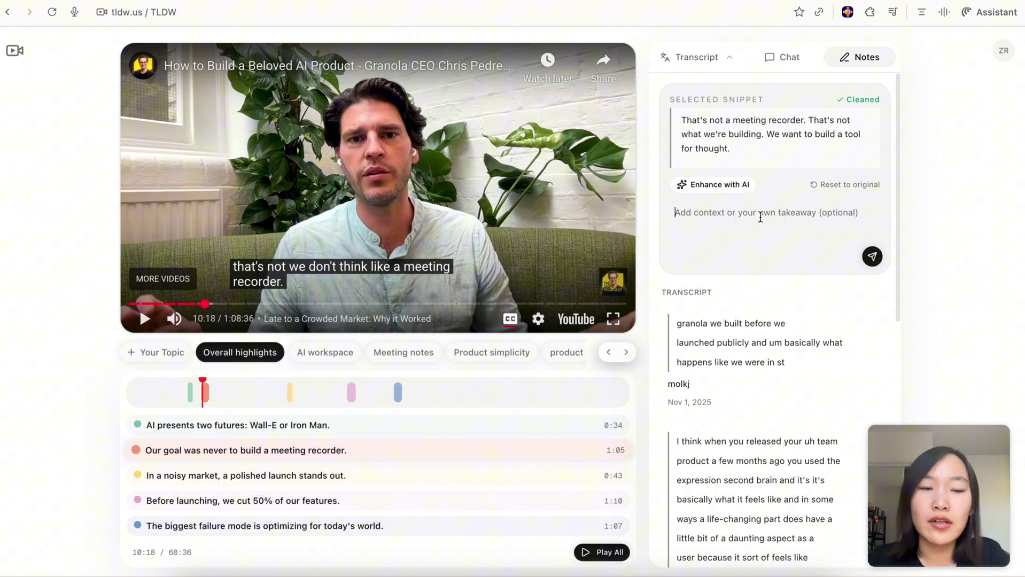
pyautogui.write('really cool')
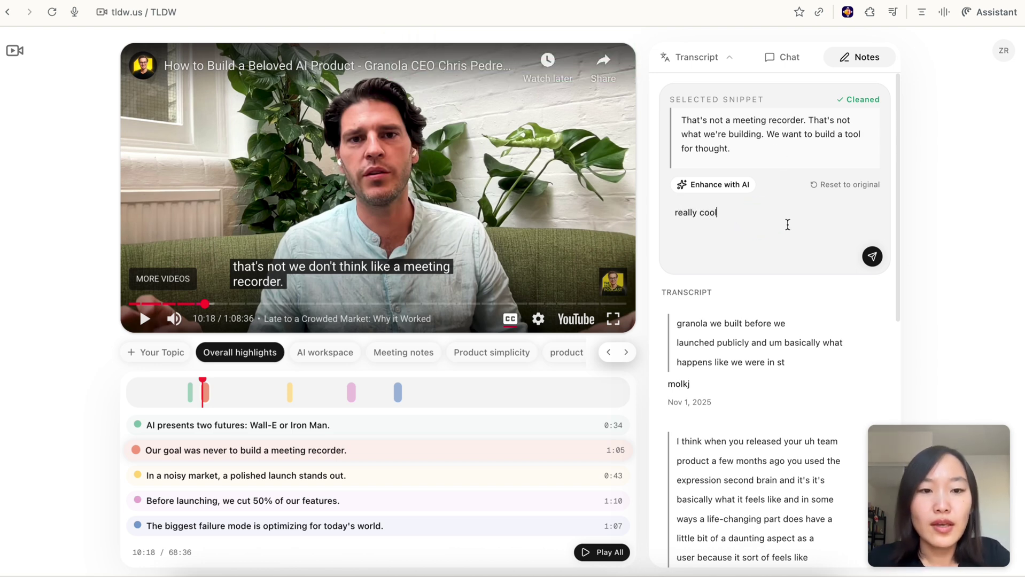
pyautogui.click(872, 259)
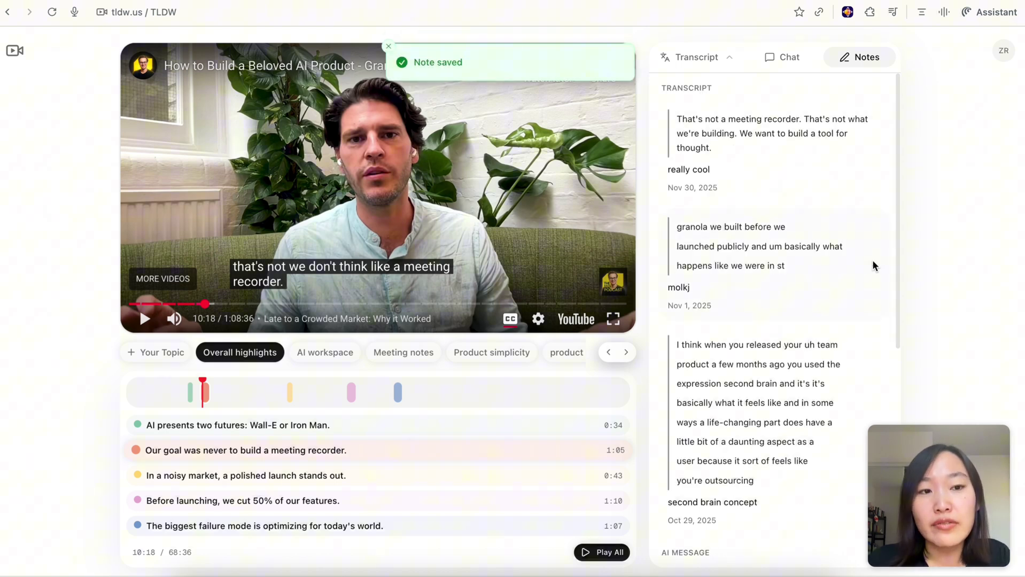
pyautogui.scroll(1, 809, 139)
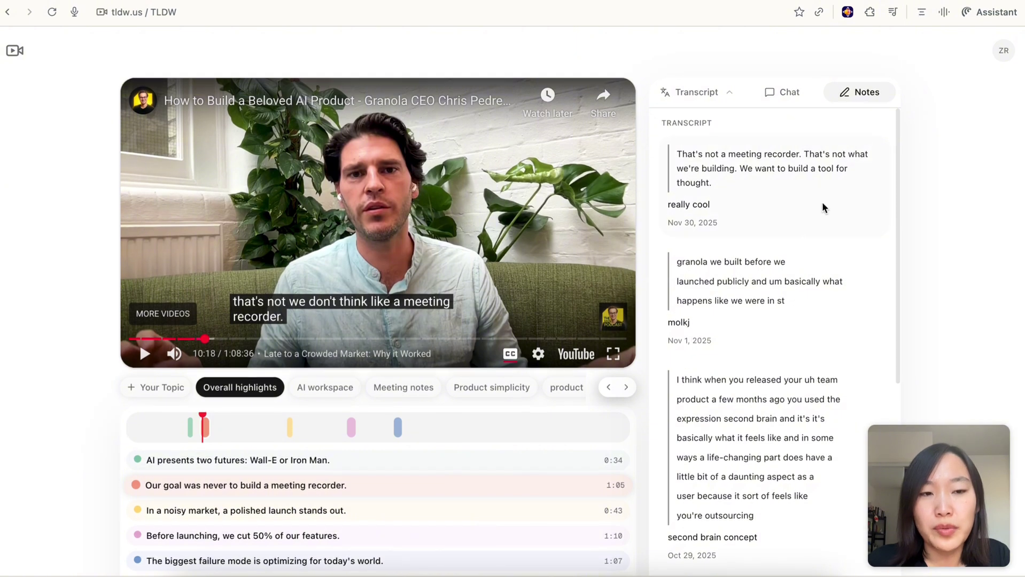
pyautogui.click(813, 164)
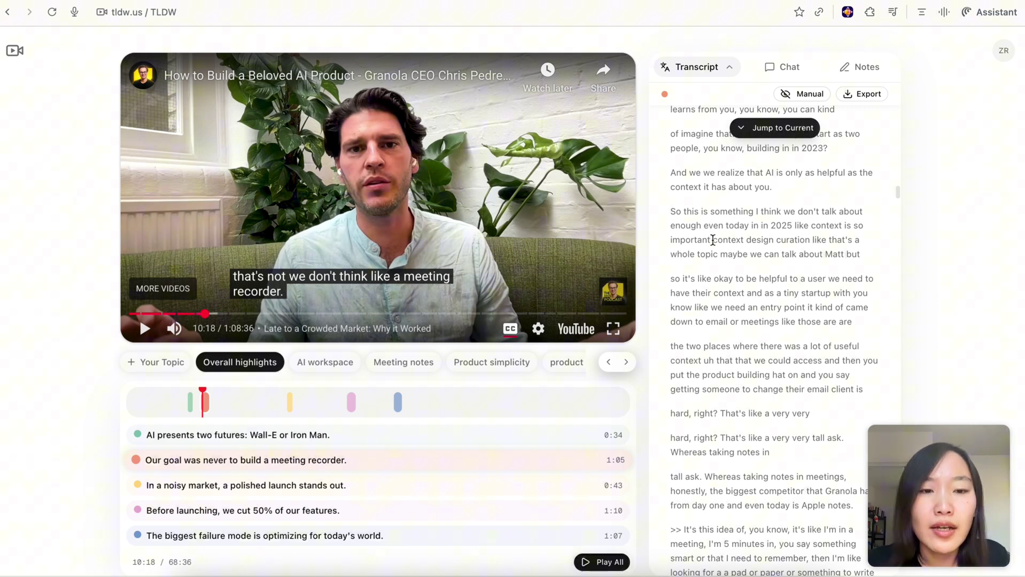
# - Have the AI chat explain the transcript phrase 'context design curation' and show suggested questions
pyautogui.moveTo(713, 240); pyautogui.dragTo(809, 240)
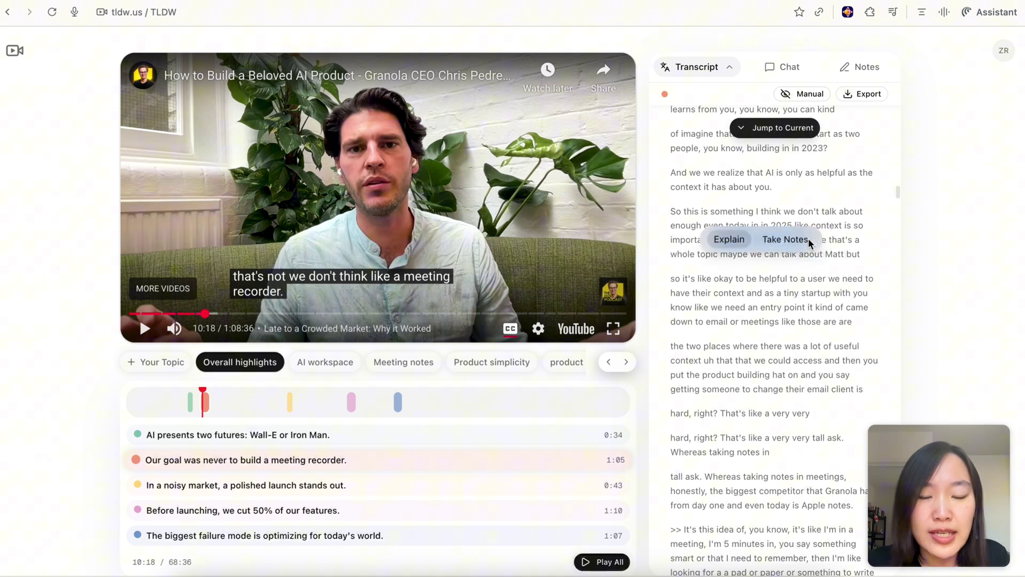
pyautogui.click(726, 242)
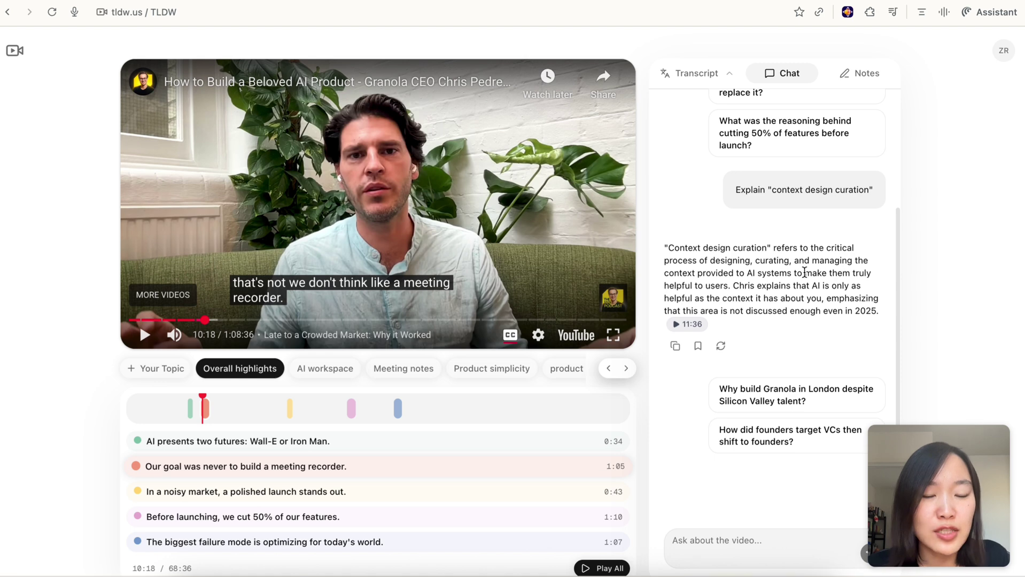
pyautogui.click(776, 79)
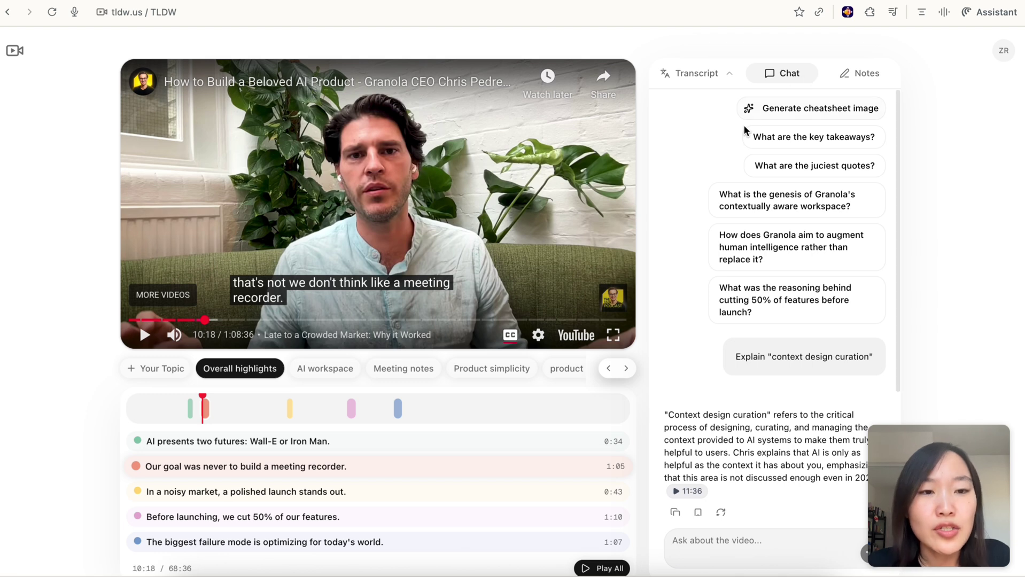
# - Ask for the video's key takeaways and play from the cited 10:19 moment
pyautogui.click(778, 139)
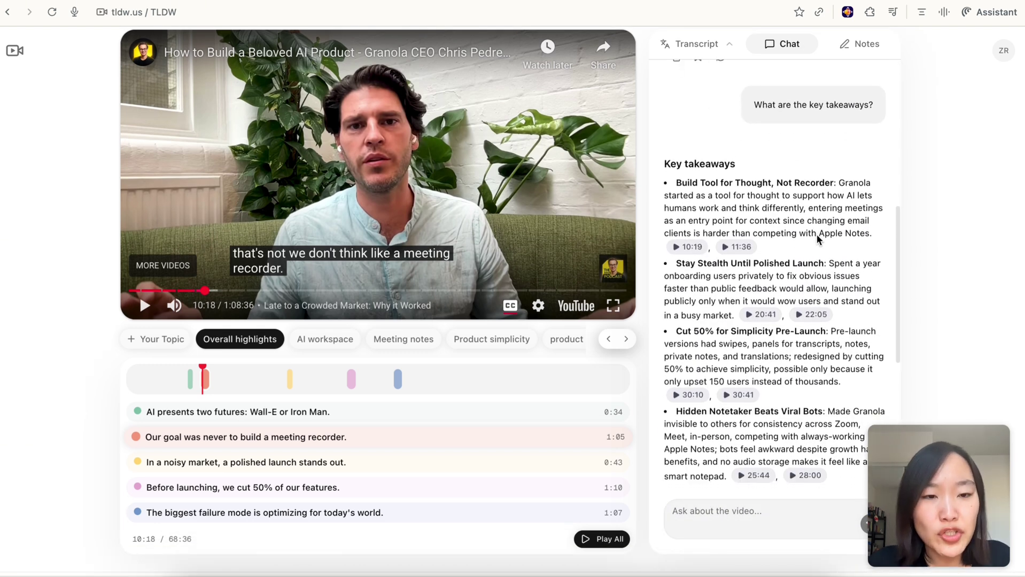
pyautogui.click(689, 247)
pyautogui.click(464, 156)
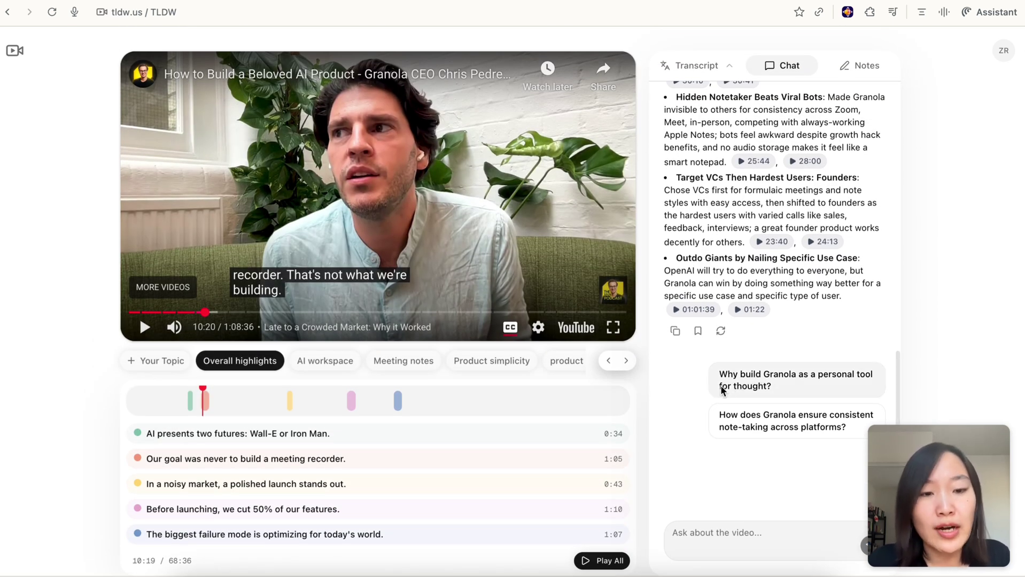
# - Ask how Granola keeps note-taking consistent across platforms and save that answer as a note
pyautogui.click(753, 428)
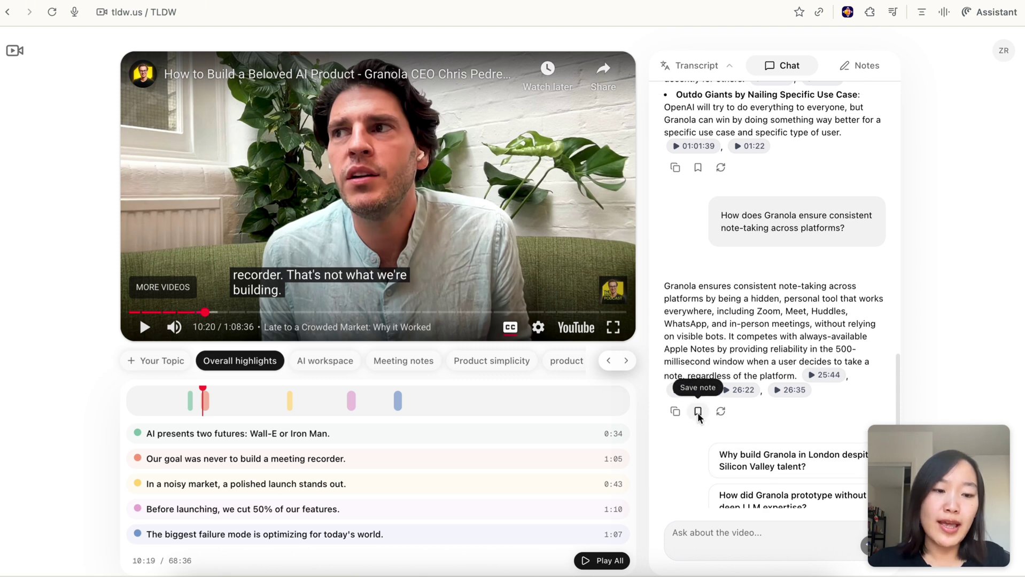
pyautogui.click(698, 412)
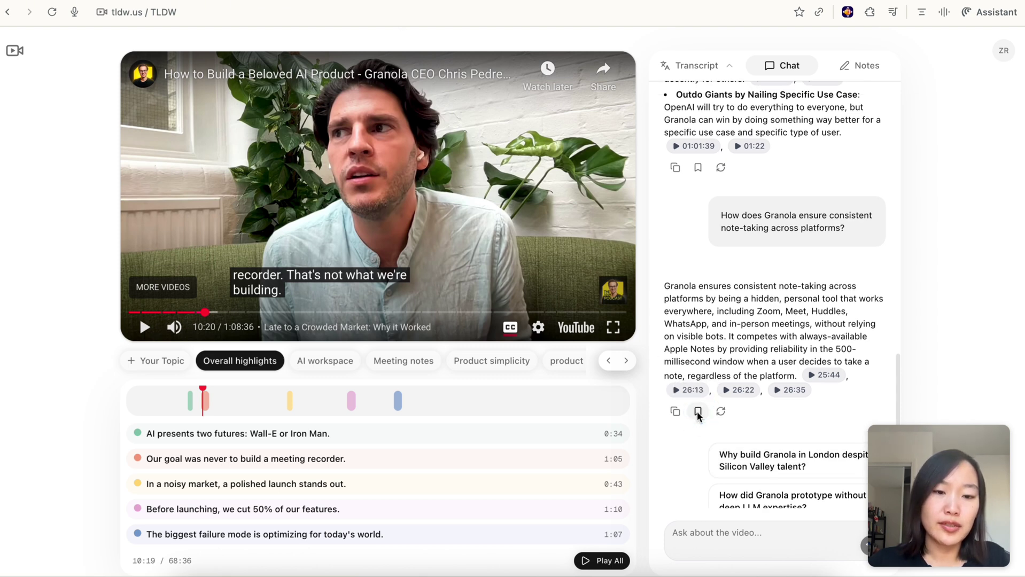
pyautogui.scroll(15, 769, 161)
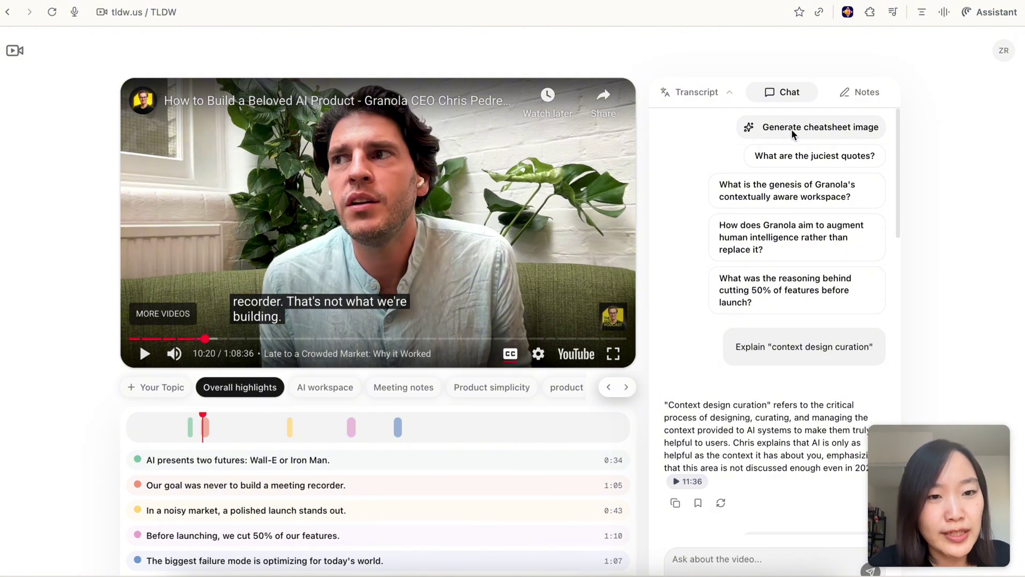
# - Generate a Square 1:1 cheat-sheet image in the Vintage-Revival Editorial style
pyautogui.click(793, 133)
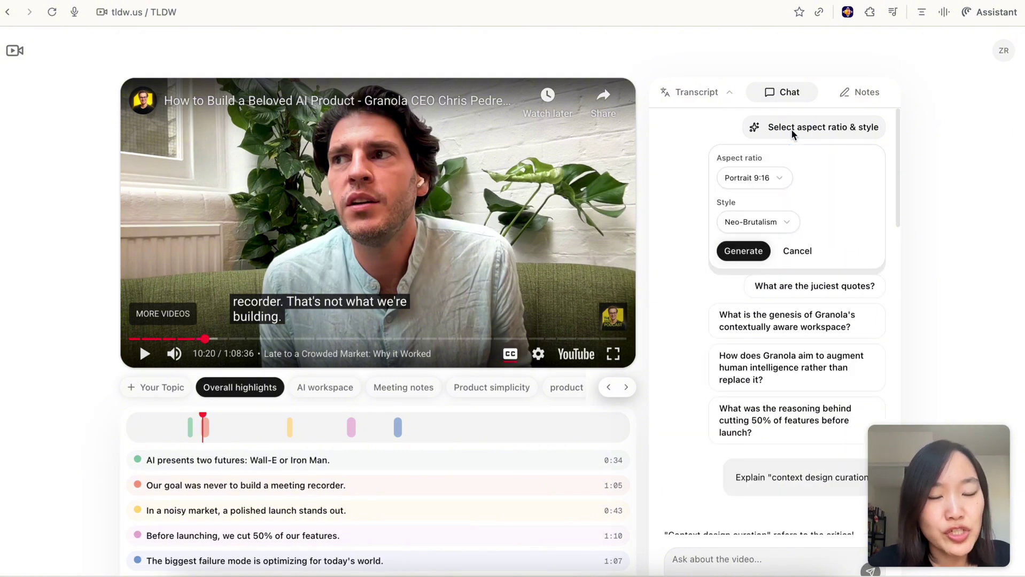
pyautogui.click(775, 179)
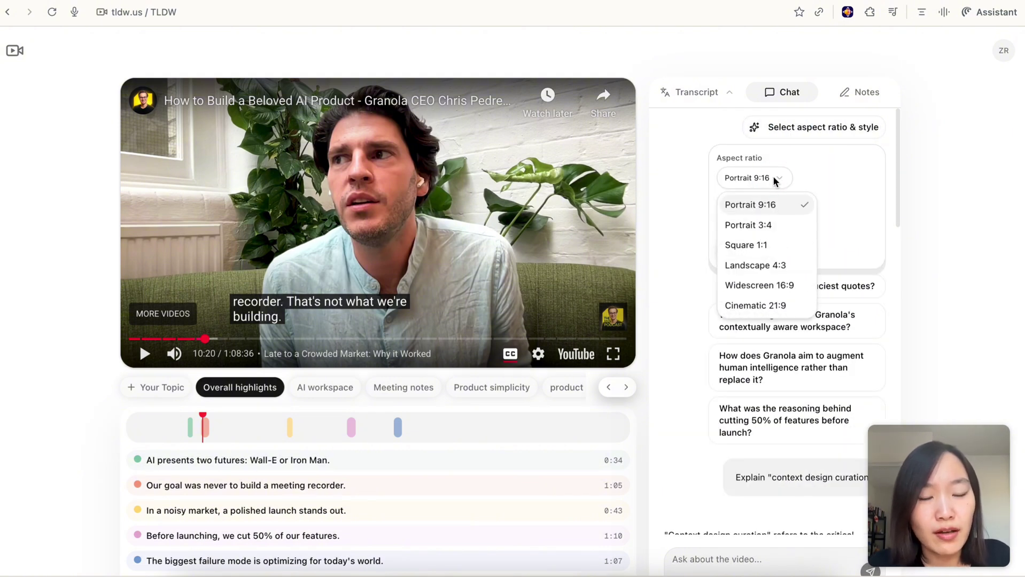
pyautogui.click(775, 247)
pyautogui.click(773, 221)
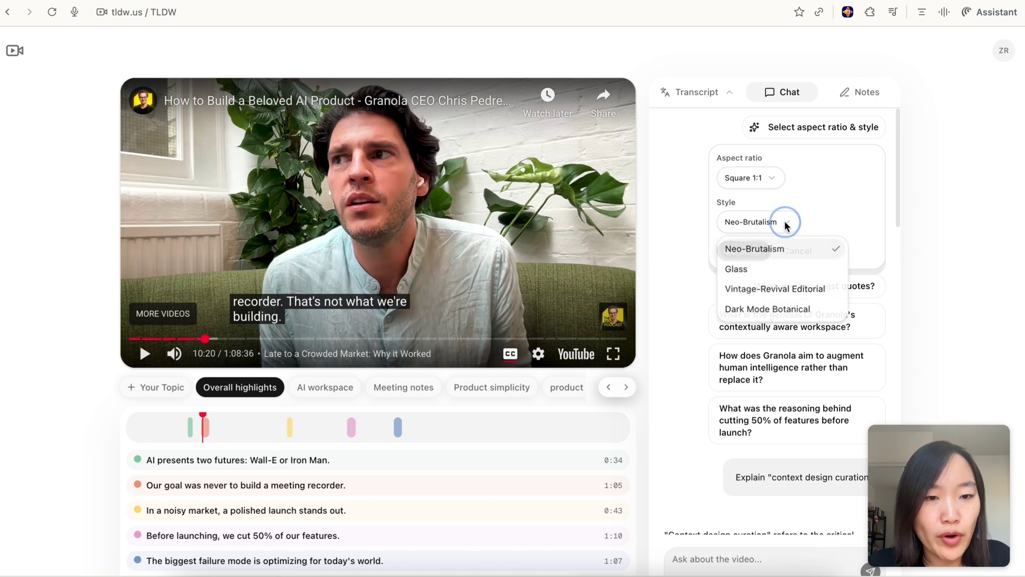
pyautogui.click(770, 294)
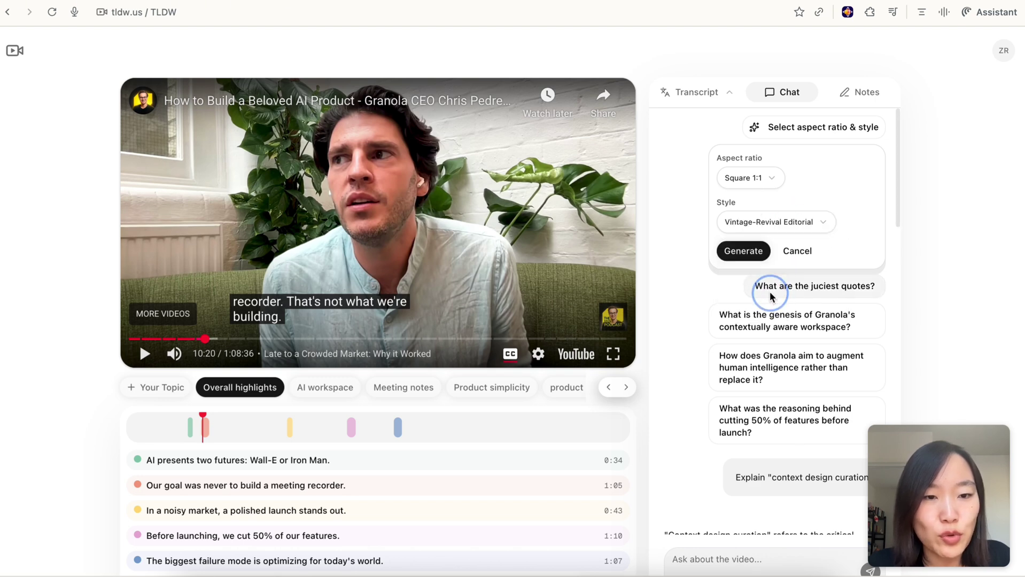
pyautogui.click(747, 252)
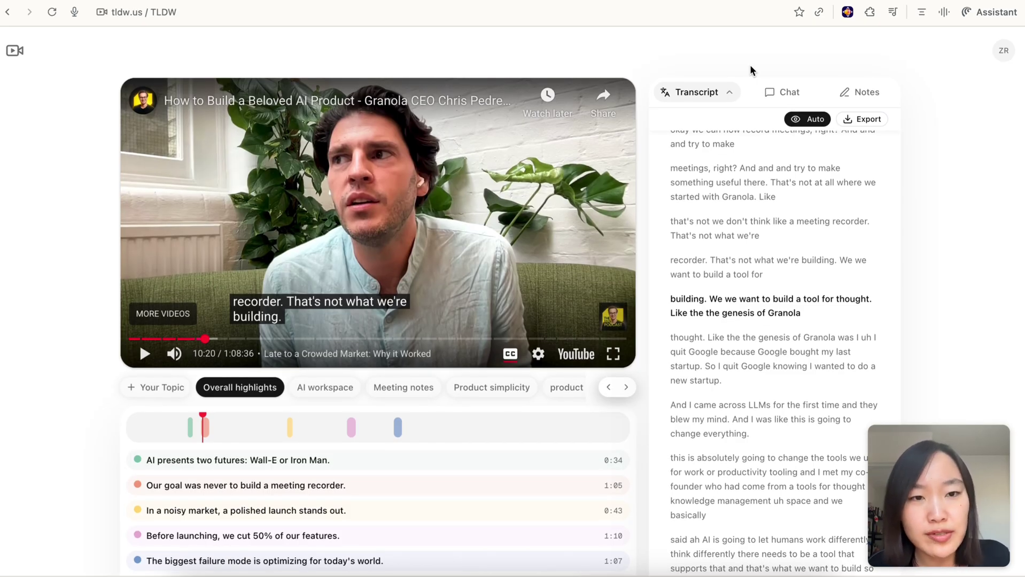
# - Switch the transcript language to Simplified Chinese (简体中文) and scroll through the bilingual lines
pyautogui.click(731, 93)
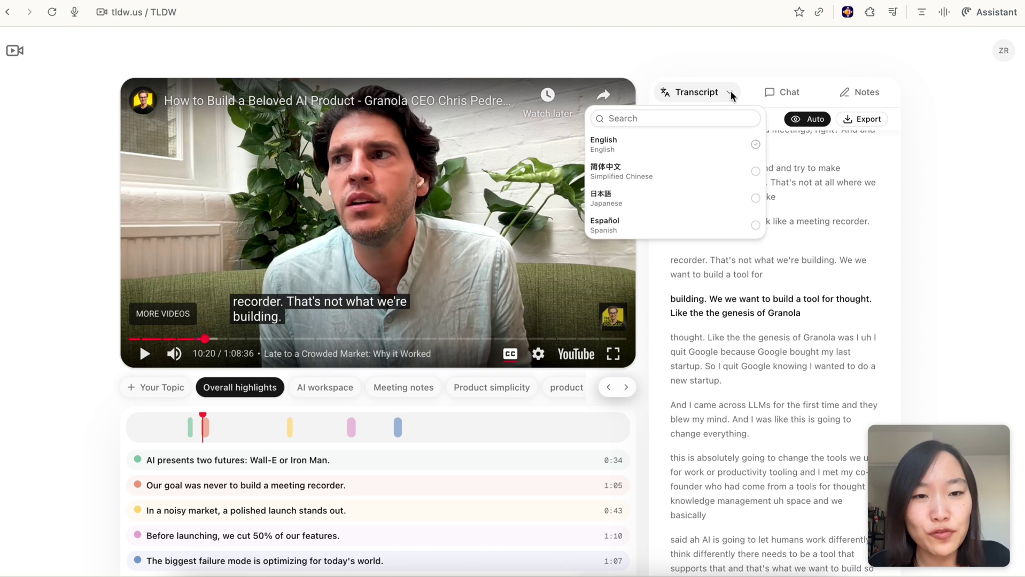
pyautogui.click(731, 90)
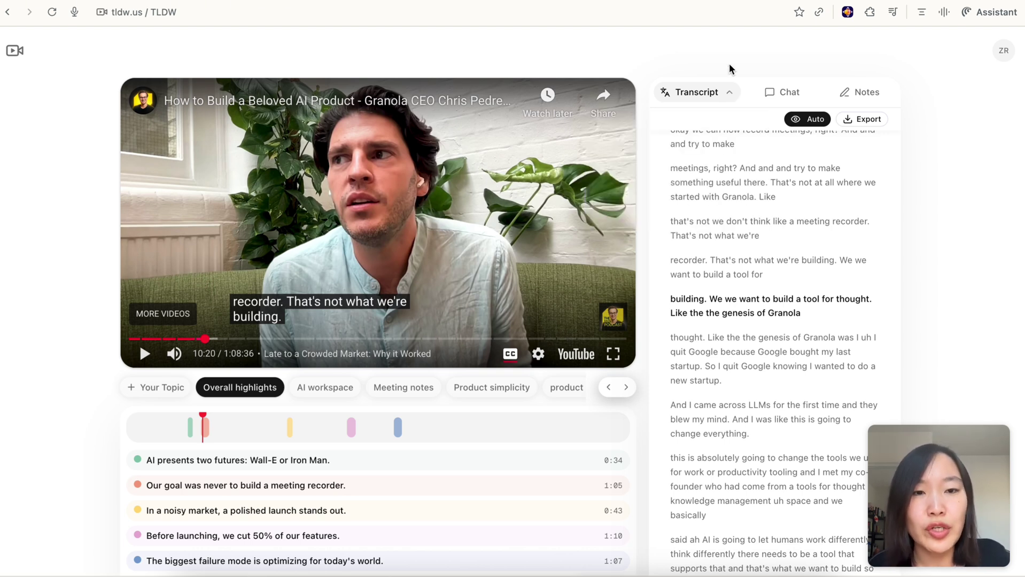
pyautogui.click(728, 94)
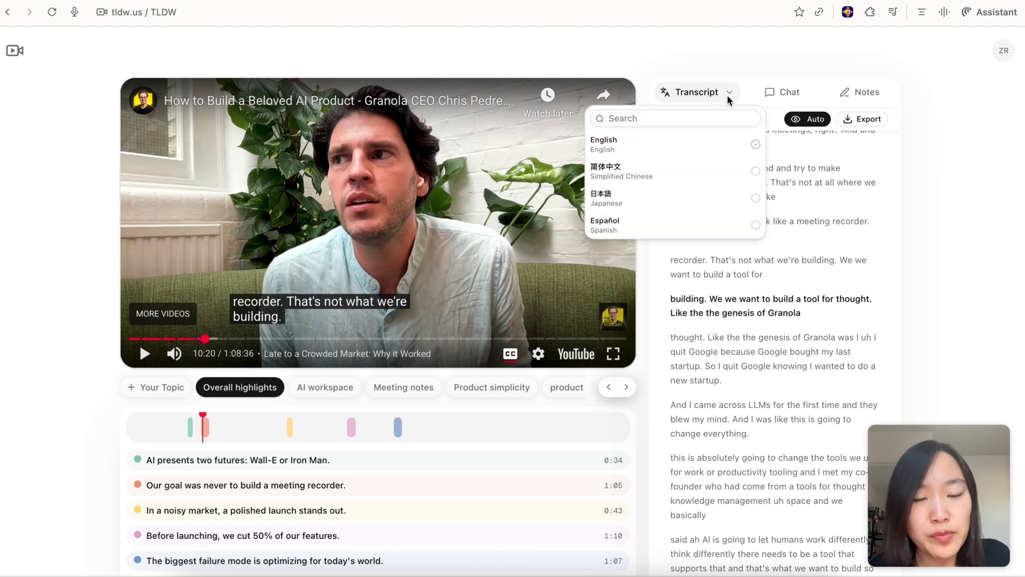
pyautogui.click(709, 175)
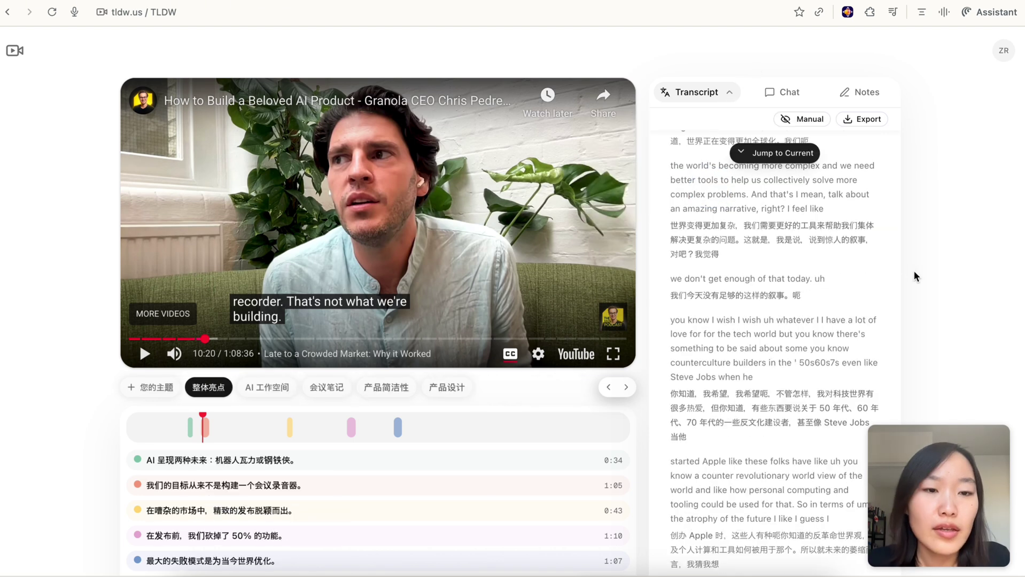
pyautogui.scroll(-5, 769, 321)
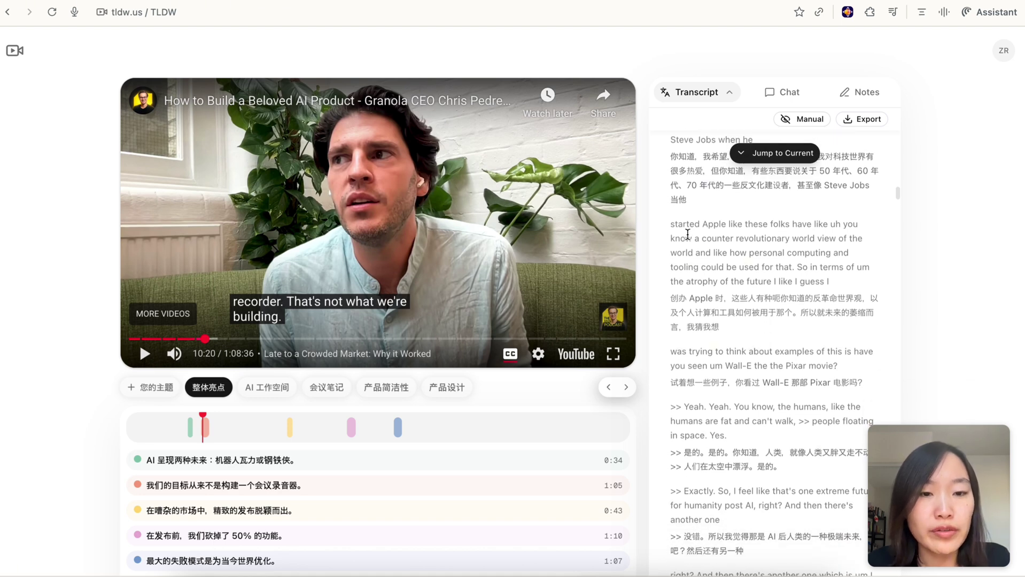
pyautogui.scroll(-5, 729, 325)
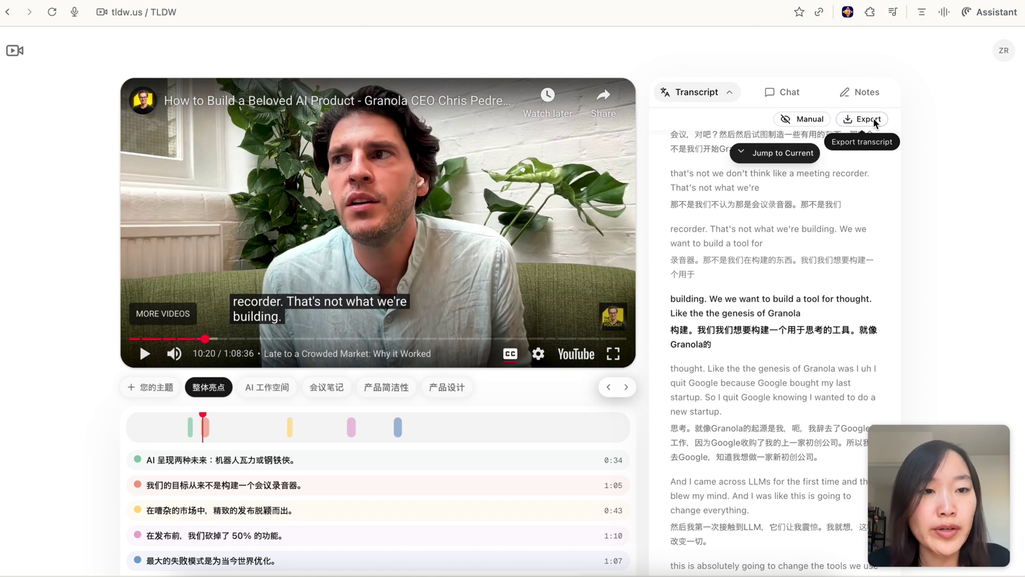
# - Export the full transcript as a .txt file with timestamps included
pyautogui.click(874, 122)
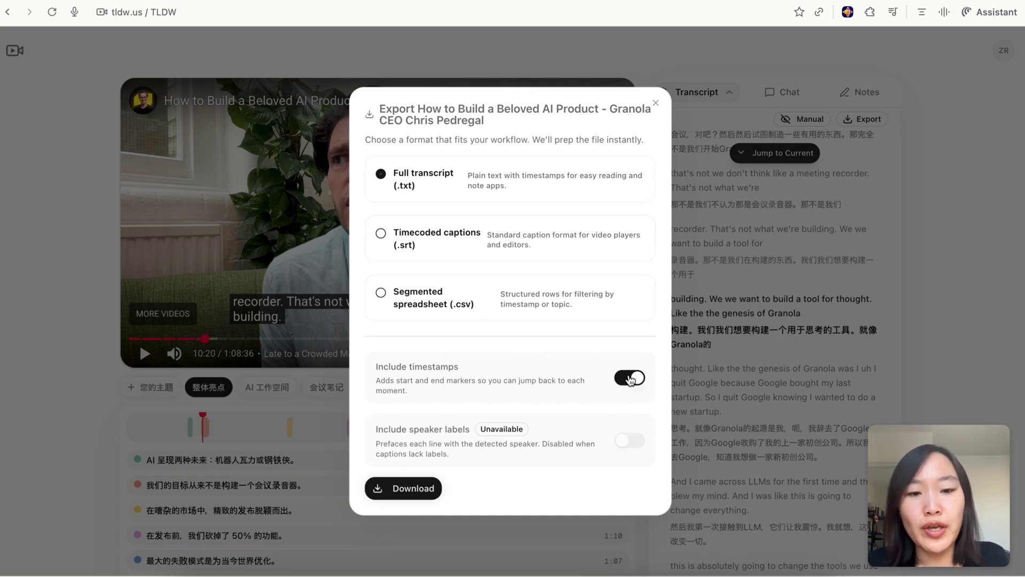
pyautogui.click(393, 488)
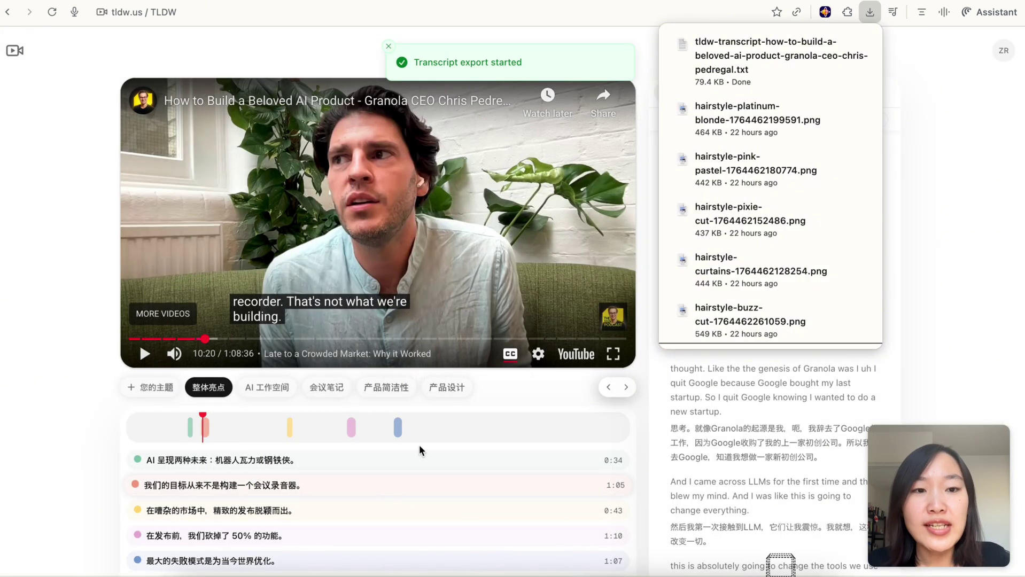
# - Browse the My Videos library of analysed videos from the account menu
pyautogui.click(1004, 53)
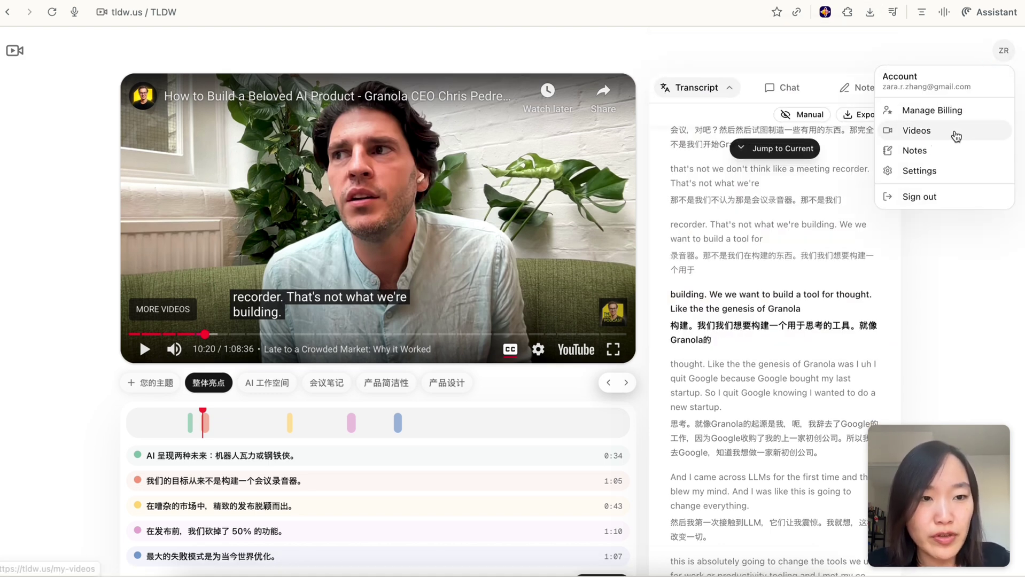
pyautogui.click(916, 131)
pyautogui.scroll(-15, 963, 328)
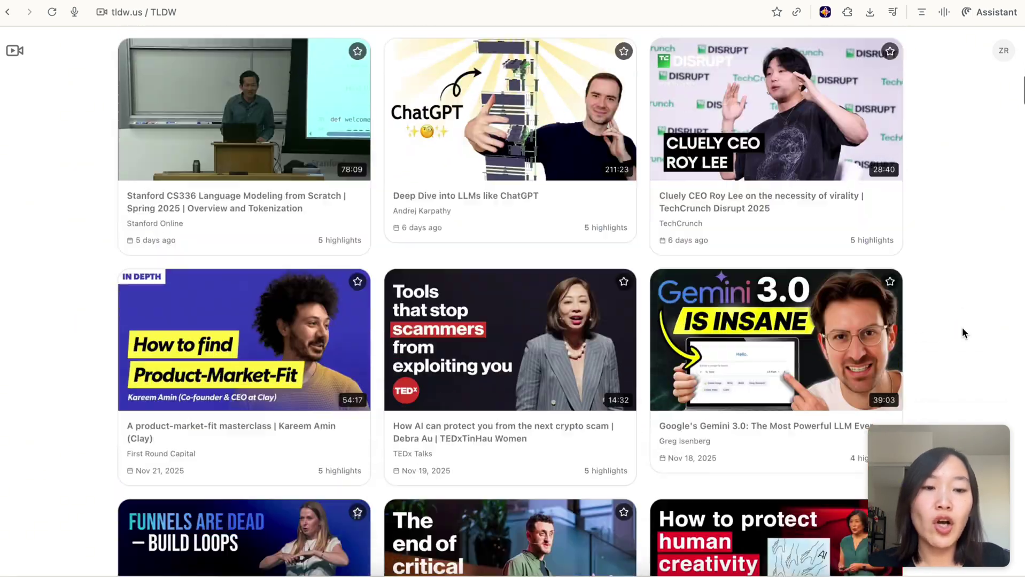
pyautogui.scroll(-3, 962, 333)
pyautogui.scroll(15, 962, 333)
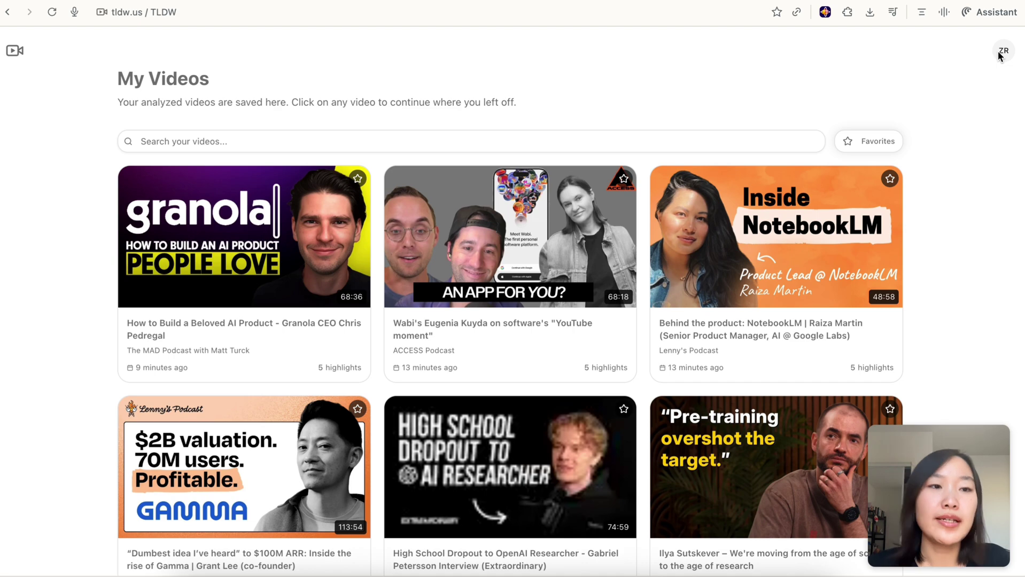
# - Browse the saved notes page from the account menu
pyautogui.click(999, 54)
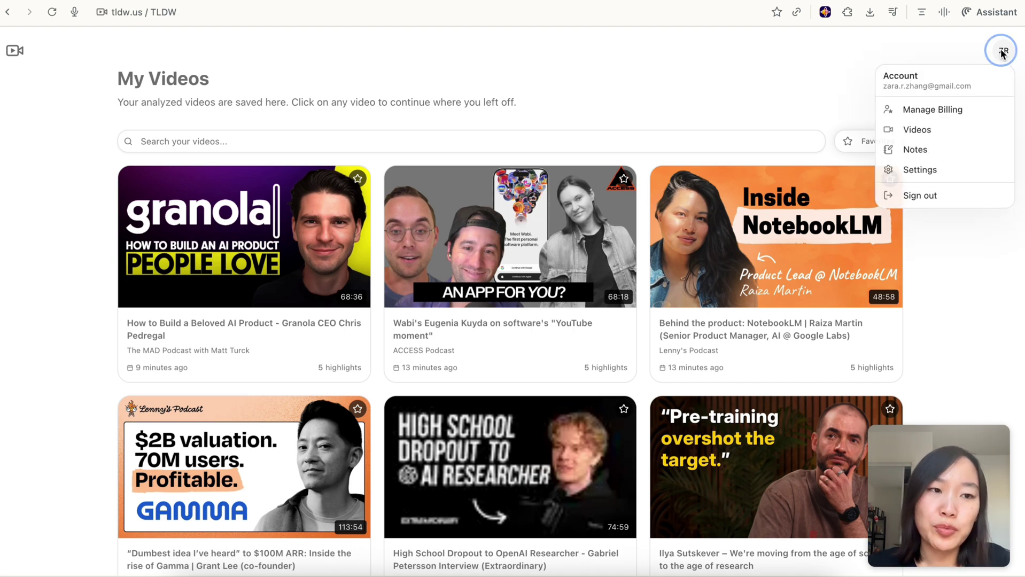
pyautogui.click(935, 155)
pyautogui.scroll(-20, 893, 319)
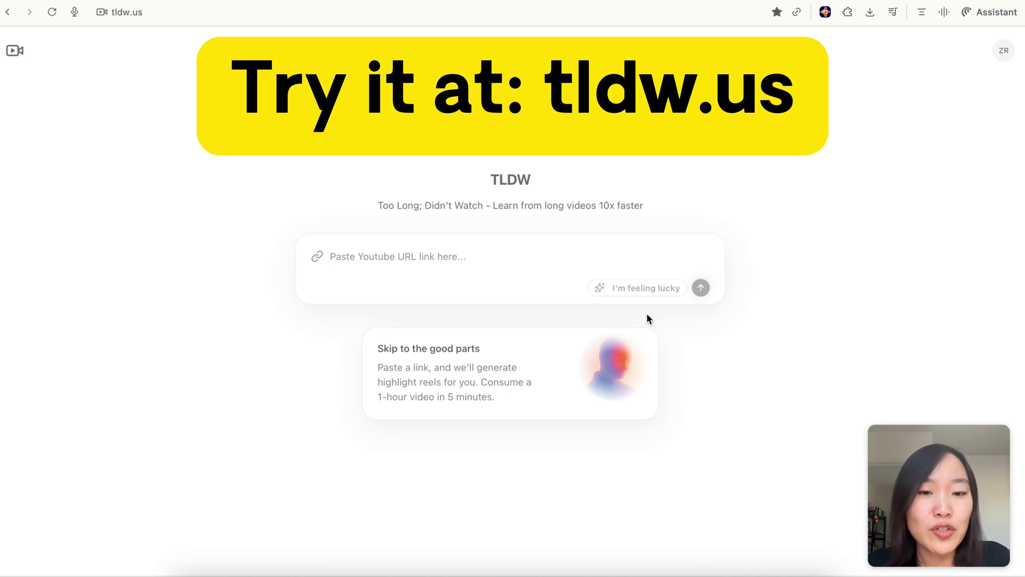
# - Analyse a random video, 'Eat This Every Morning', and briefly view the About Us team list
pyautogui.click(641, 290)
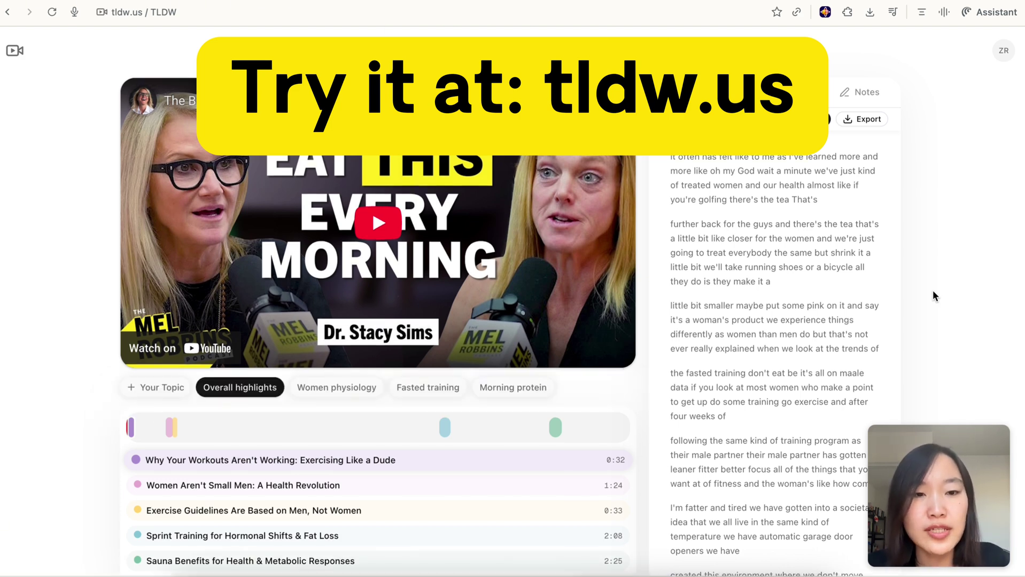
pyautogui.scroll(-2, 933, 291)
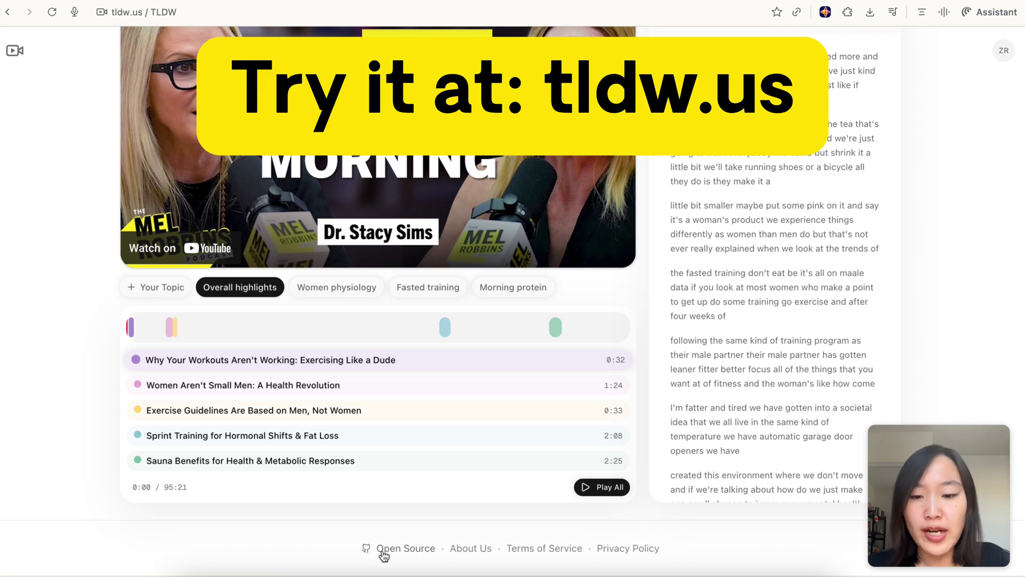
pyautogui.click(465, 549)
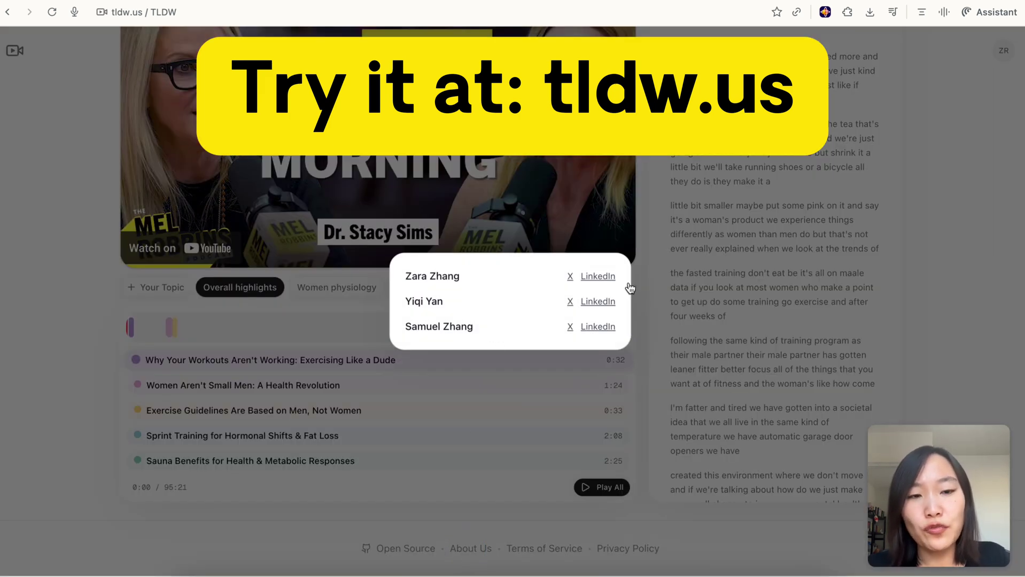
pyautogui.click(956, 278)
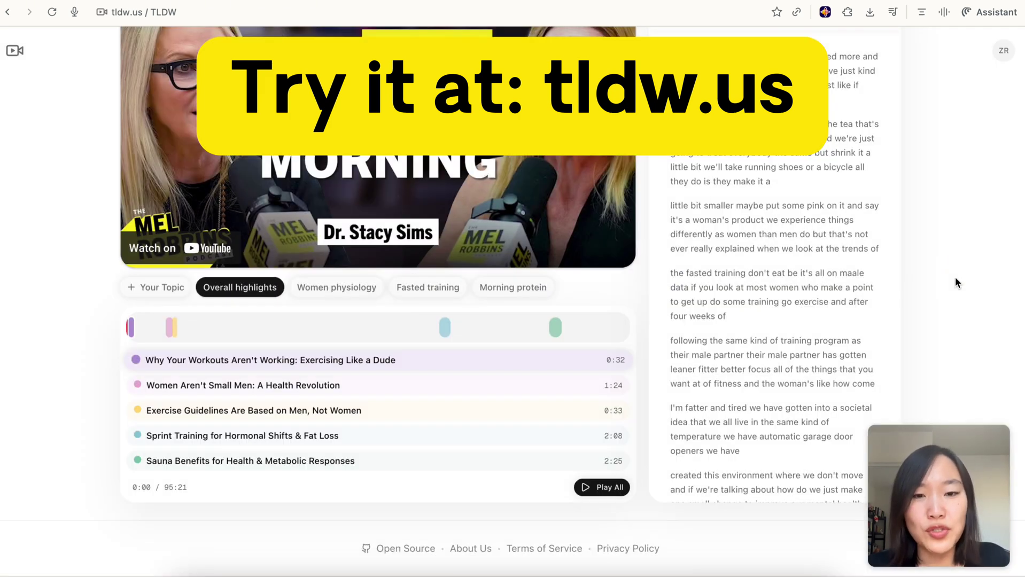